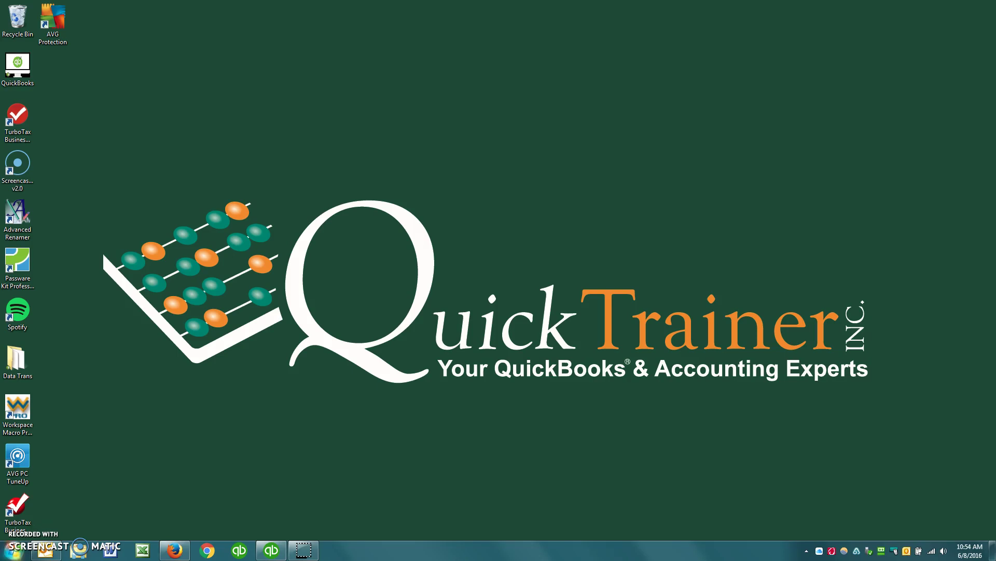
Open the Payroll Item List from Lists, make its window taller, and bring up its context menu.
{"action": "left_click", "coordinate": [269, 552]}
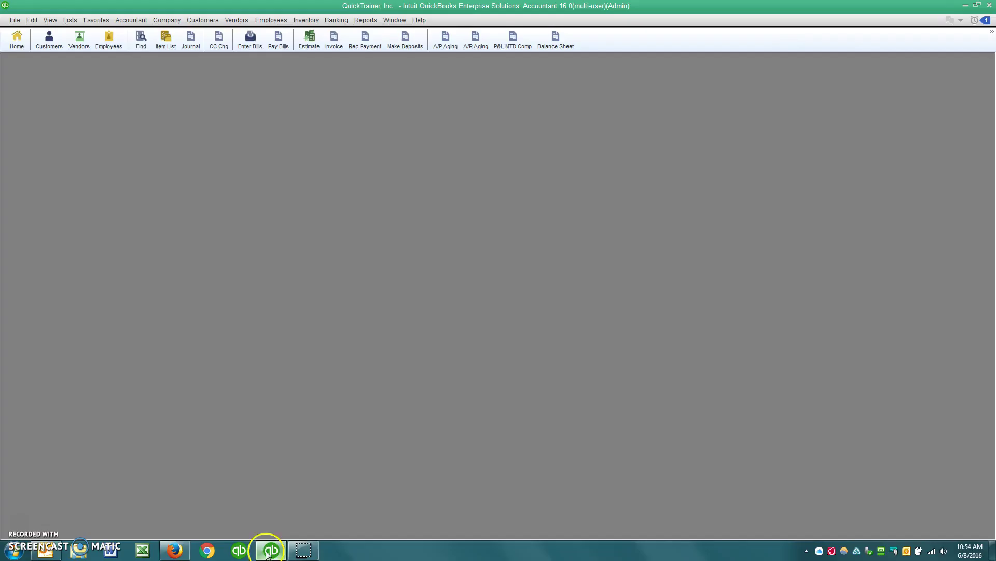
{"action": "left_click", "coordinate": [70, 20]}
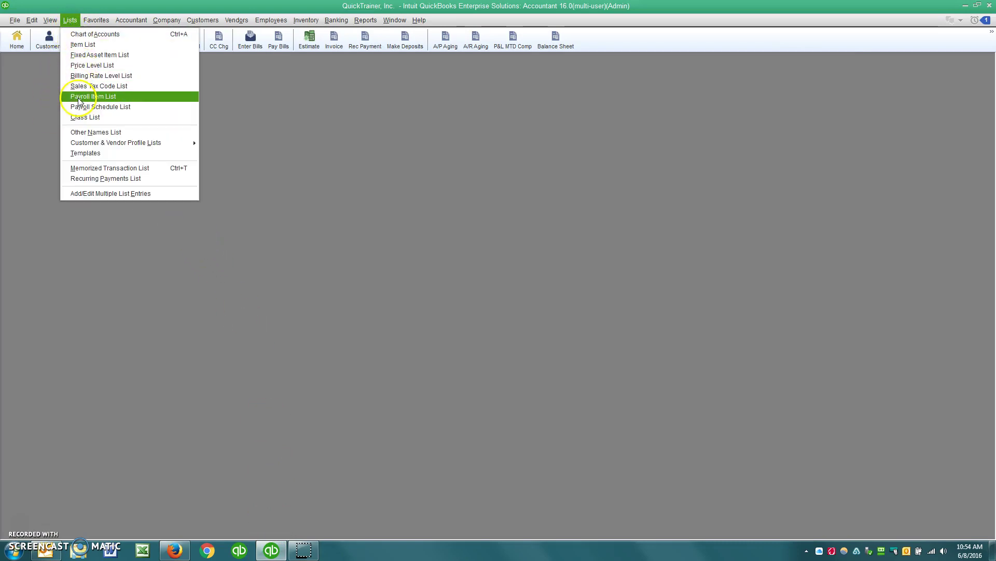
{"action": "left_click", "coordinate": [79, 98]}
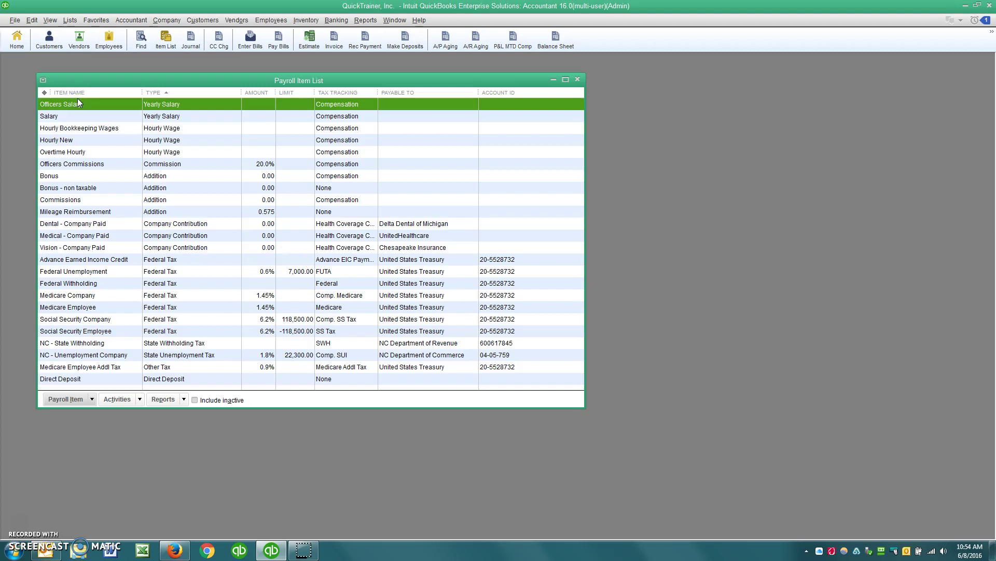
{"action": "left_click_drag", "start_coordinate": [268, 408], "coordinate": [273, 475]}
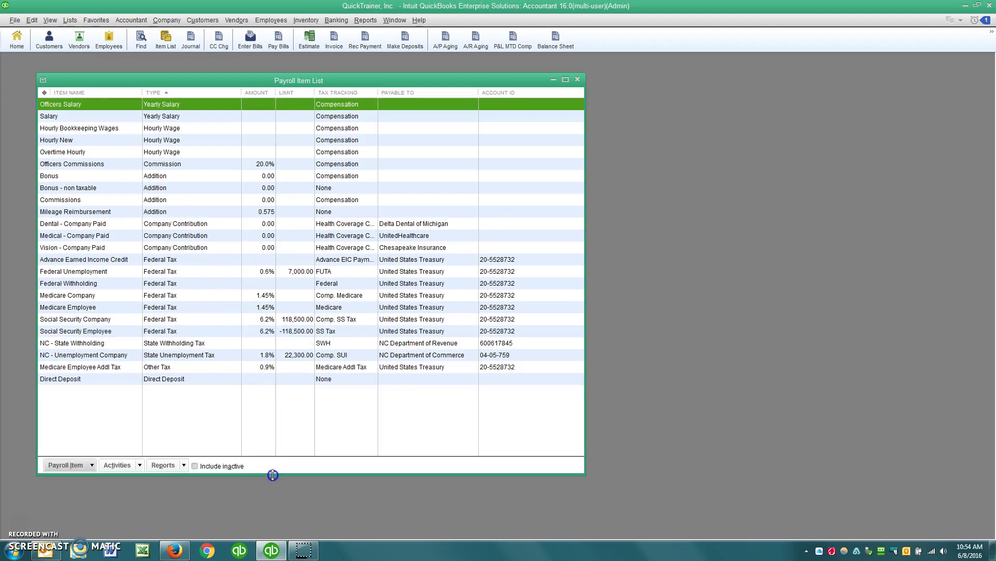
{"action": "right_click", "coordinate": [223, 342]}
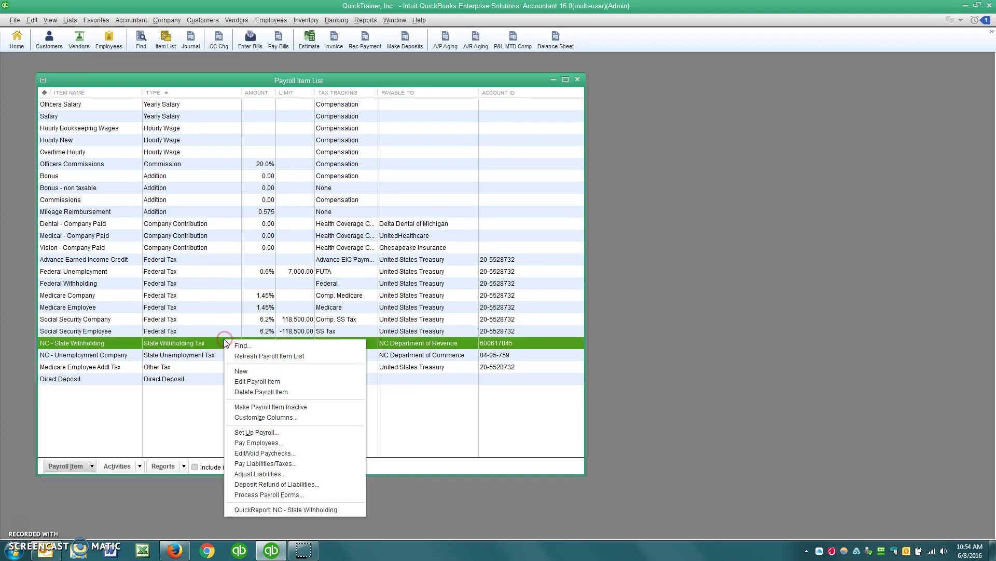
{"action": "right_click", "coordinate": [206, 190]}
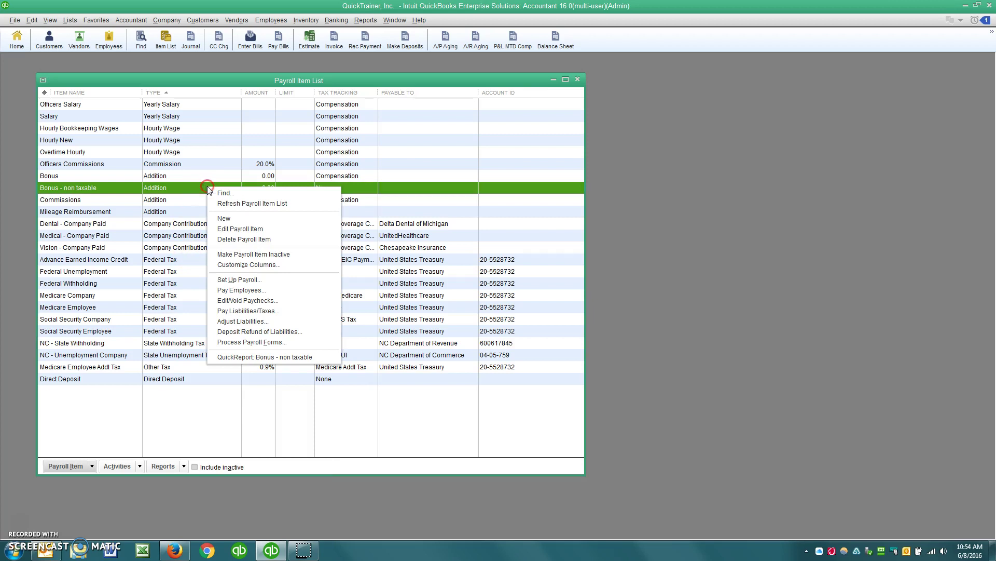
Start a new Custom Setup payroll item of type Deduction named 'HSA - Employee'.
{"action": "left_click", "coordinate": [224, 218]}
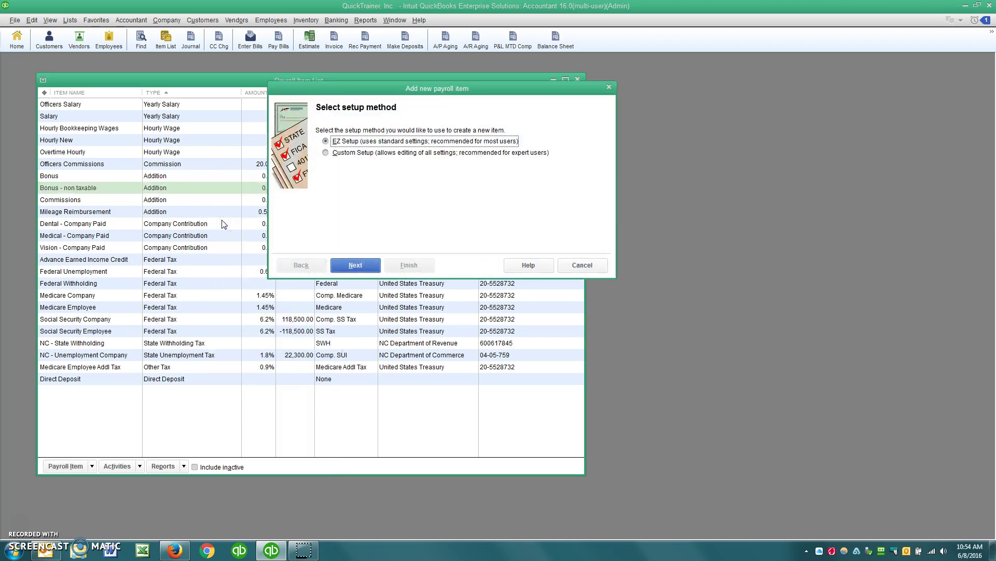
{"action": "left_click", "coordinate": [326, 153]}
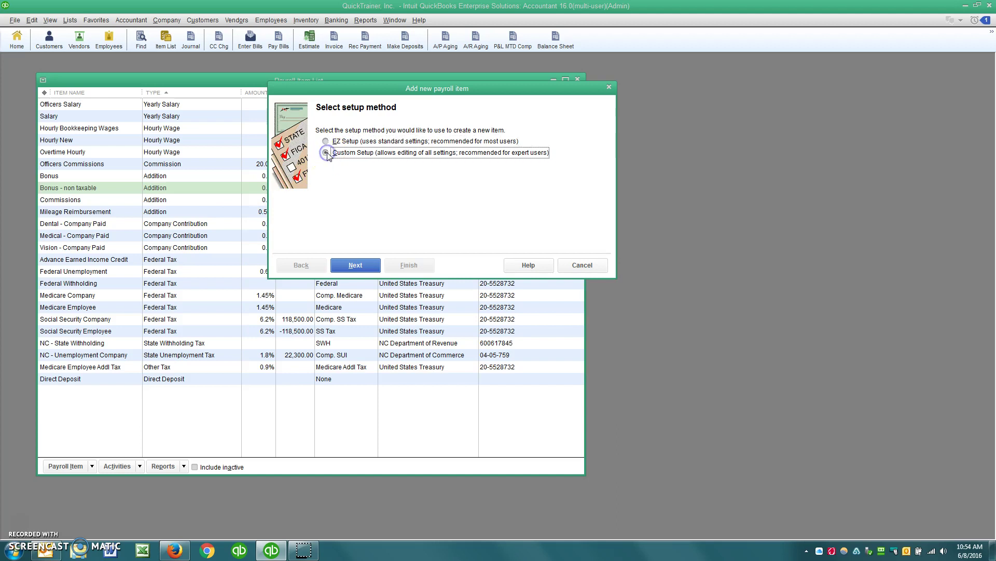
{"action": "left_click", "coordinate": [352, 264]}
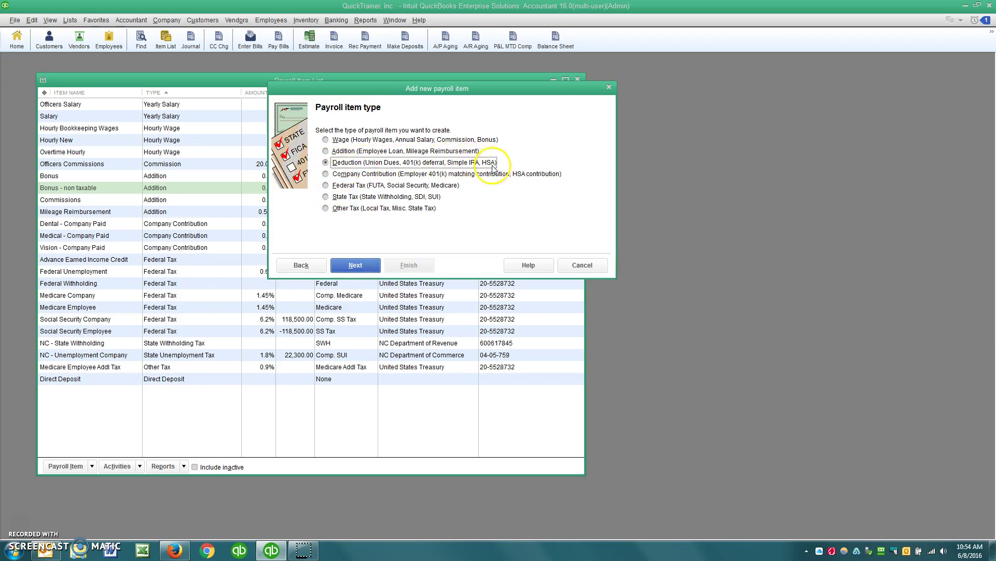
{"action": "left_click", "coordinate": [370, 266]}
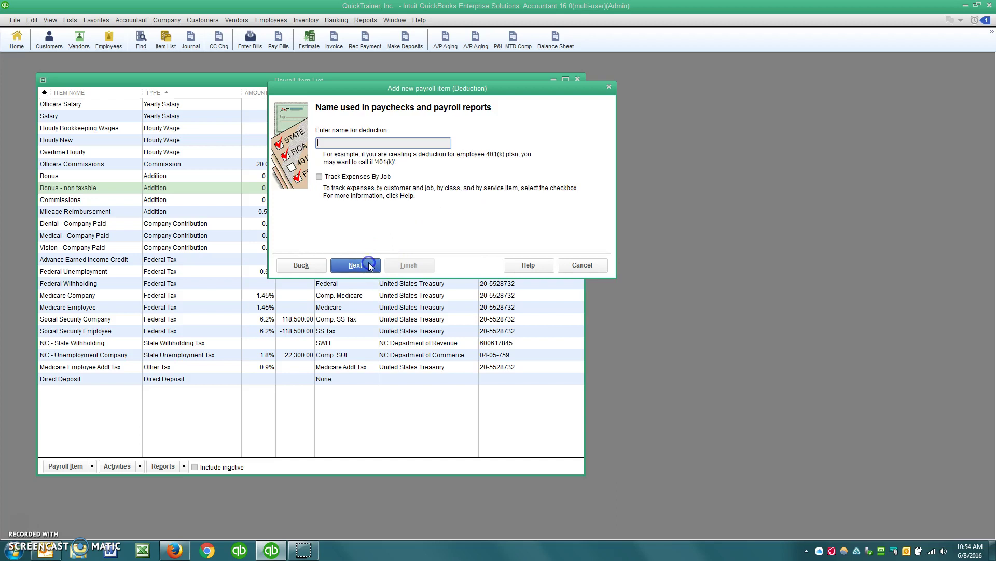
{"action": "type", "text": "HSA - Employee"}
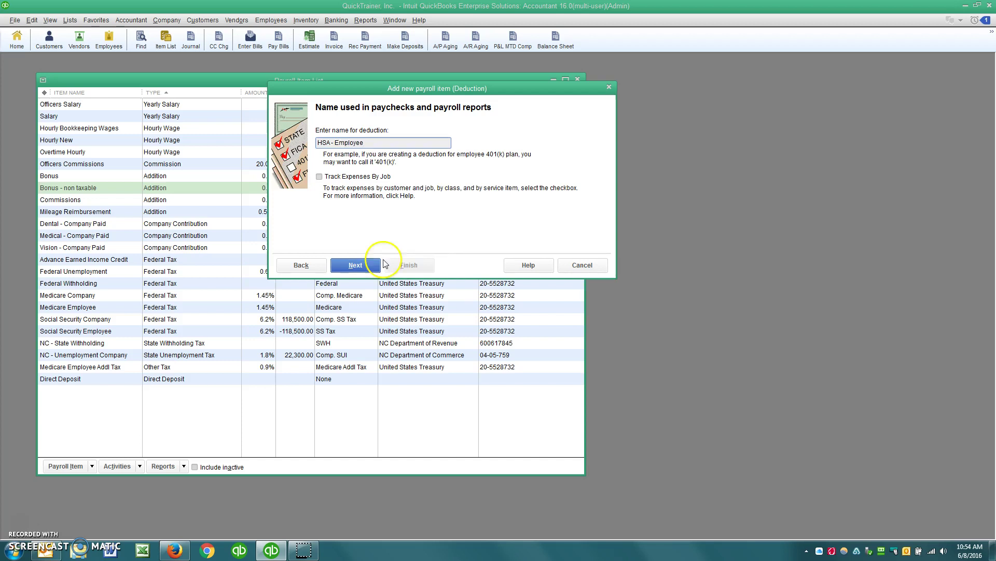
Make HSA Bank the paying agency, enter its ID number, and show the liability account choices.
{"action": "left_click", "coordinate": [363, 267]}
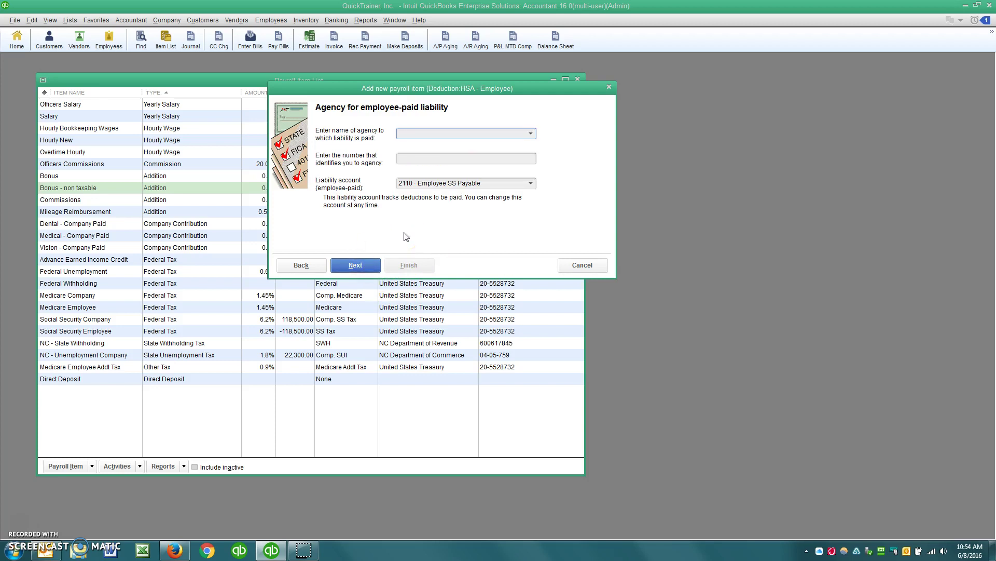
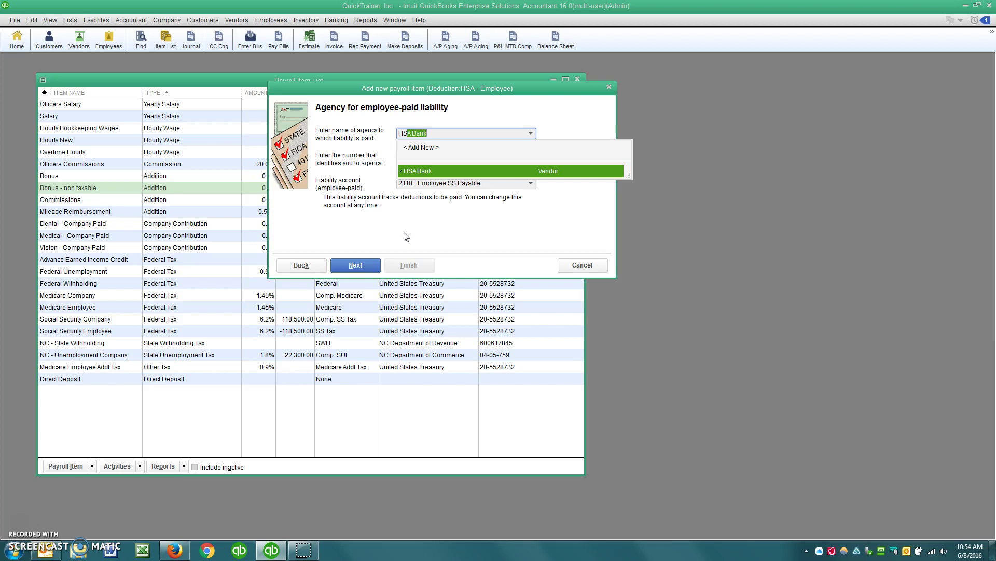
{"action": "key", "text": "Tab"}
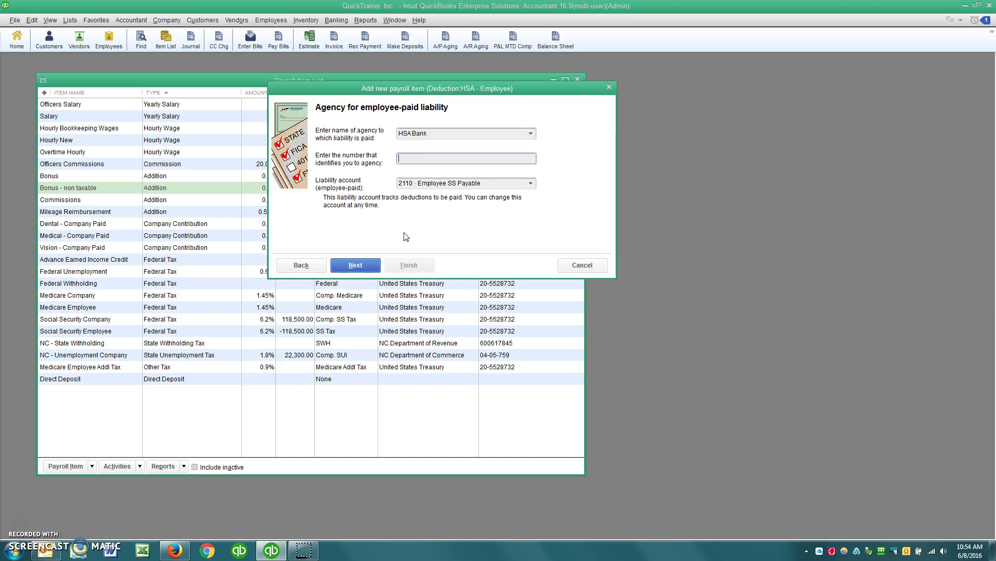
{"action": "key", "text": "Tab"}
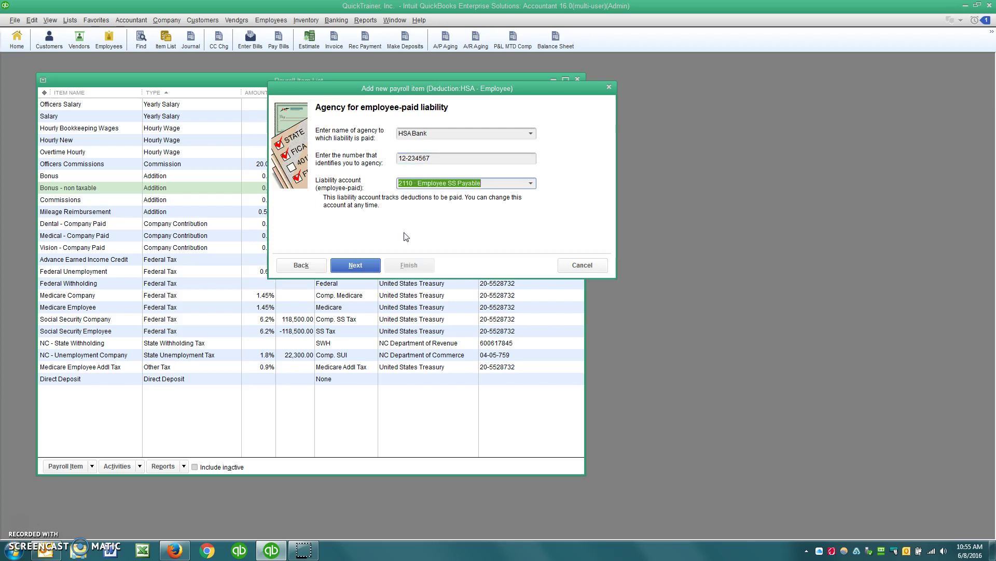
{"action": "left_click", "coordinate": [531, 184]}
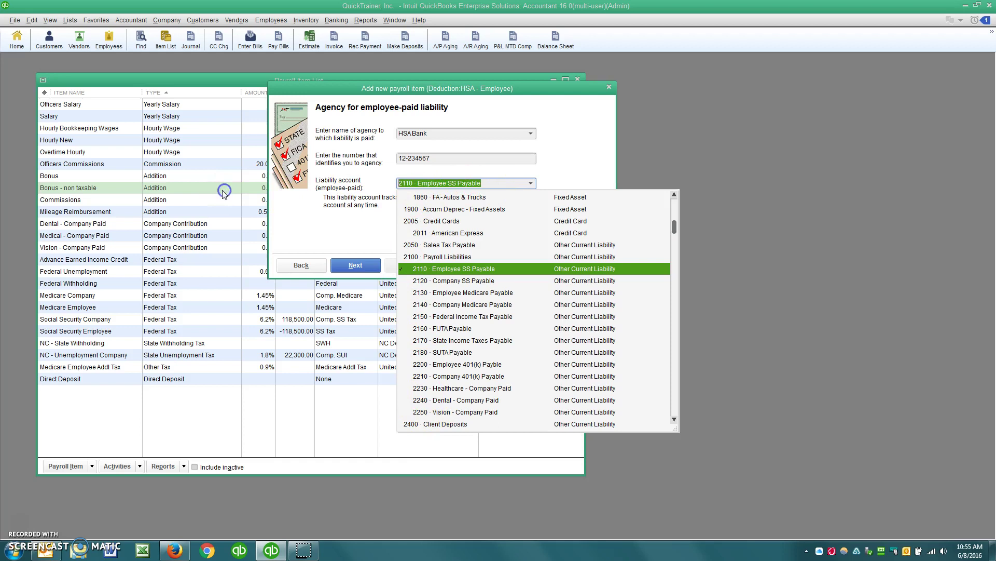
Enter 2260 as the liability account and begin setting up that missing account.
{"action": "type", "text": "2260"}
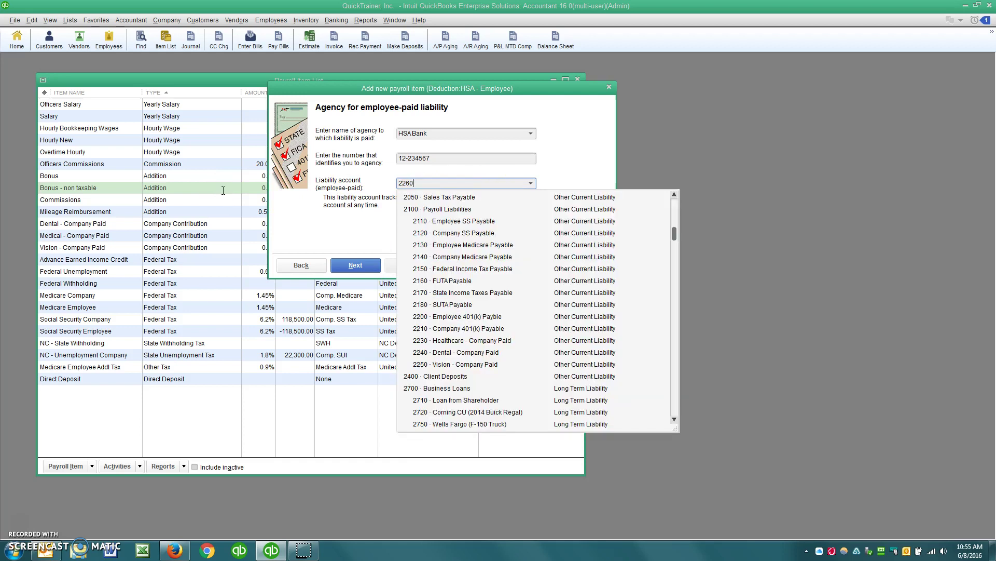
{"action": "key", "text": "Tab"}
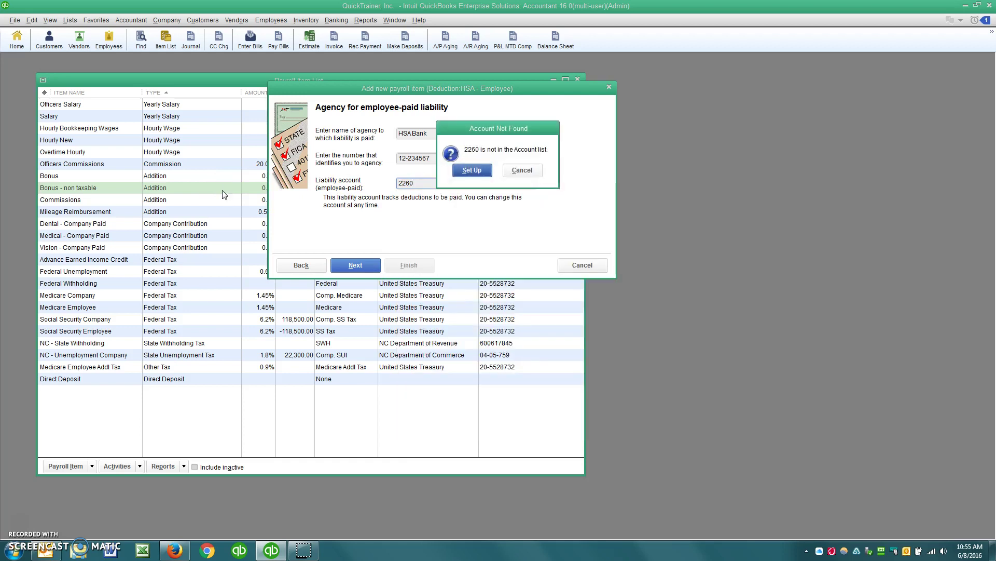
{"action": "key", "text": "Return"}
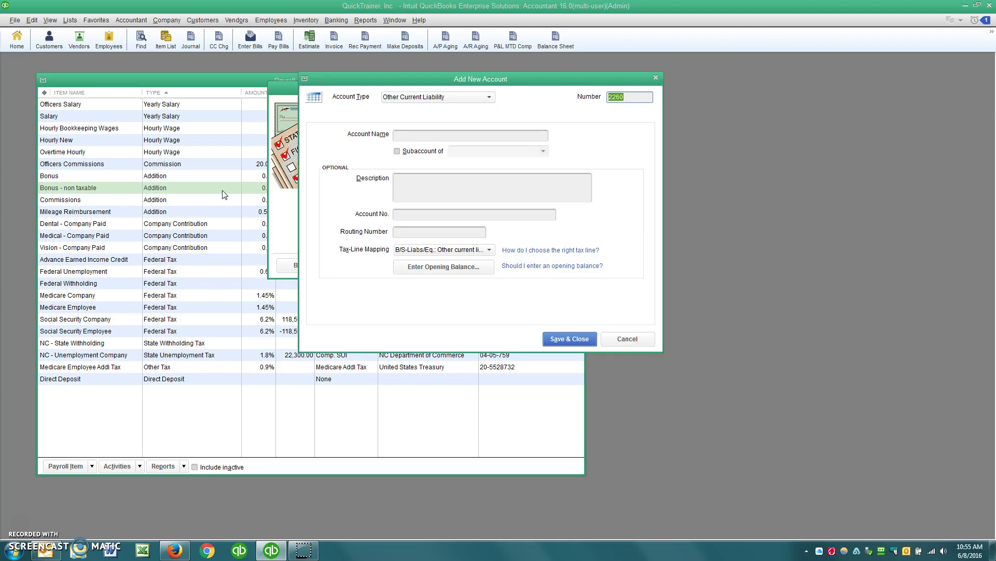
Name the new account 'HSA - Employee' as a subaccount of 2100 Payroll Liabilities and save it.
{"action": "left_click", "coordinate": [422, 134]}
{"action": "type", "text": "HSA"}
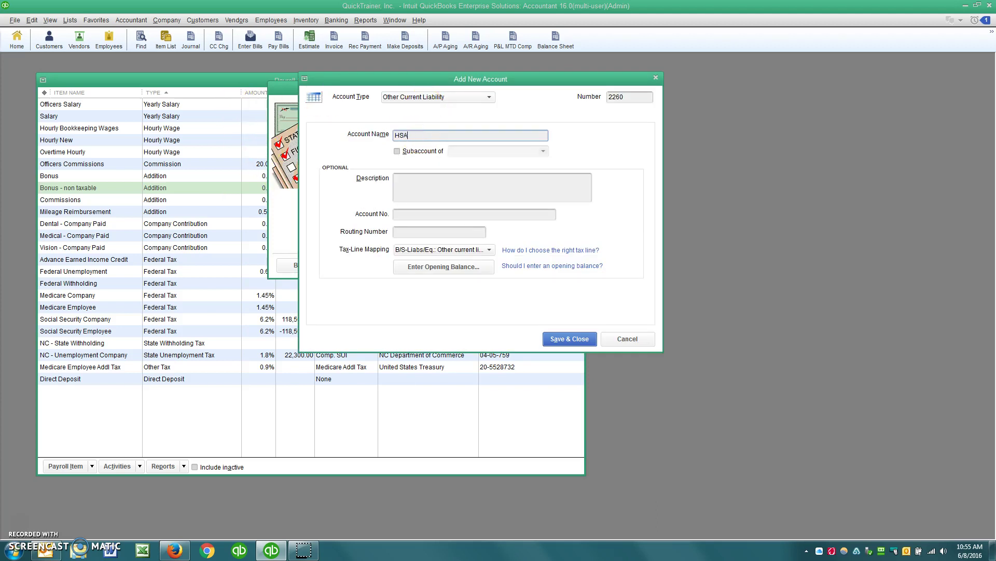
{"action": "type", "text": " - Emp"}
{"action": "key", "text": "BackSpace"}
{"action": "key", "text": "BackSpace"}
{"action": "type", "text": "mployee"}
{"action": "key", "text": "Tab"}
{"action": "key", "text": "space"}
{"action": "key", "text": "Tab"}
{"action": "type", "text": "21"}
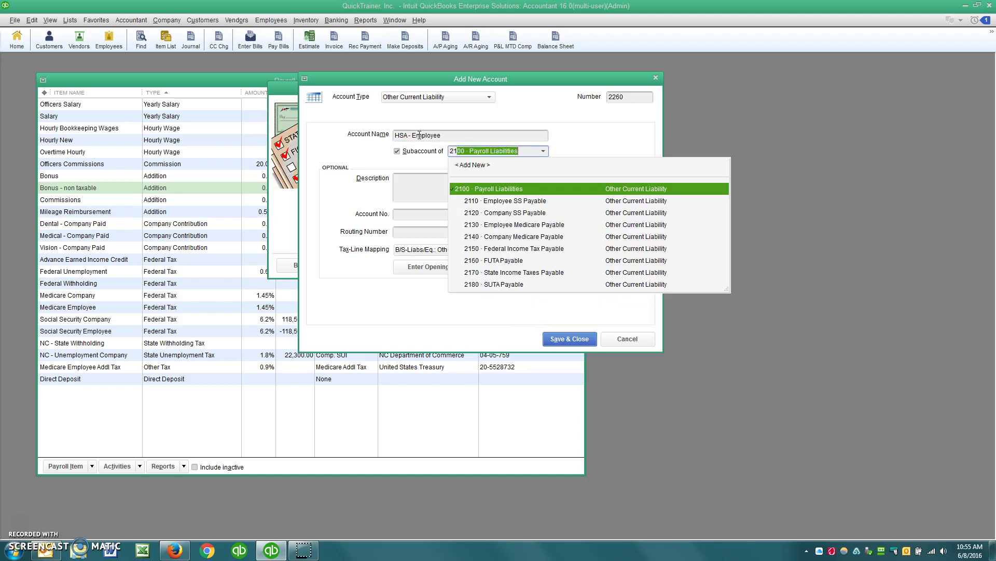
{"action": "key", "text": "Tab"}
{"action": "left_click", "coordinate": [556, 339]}
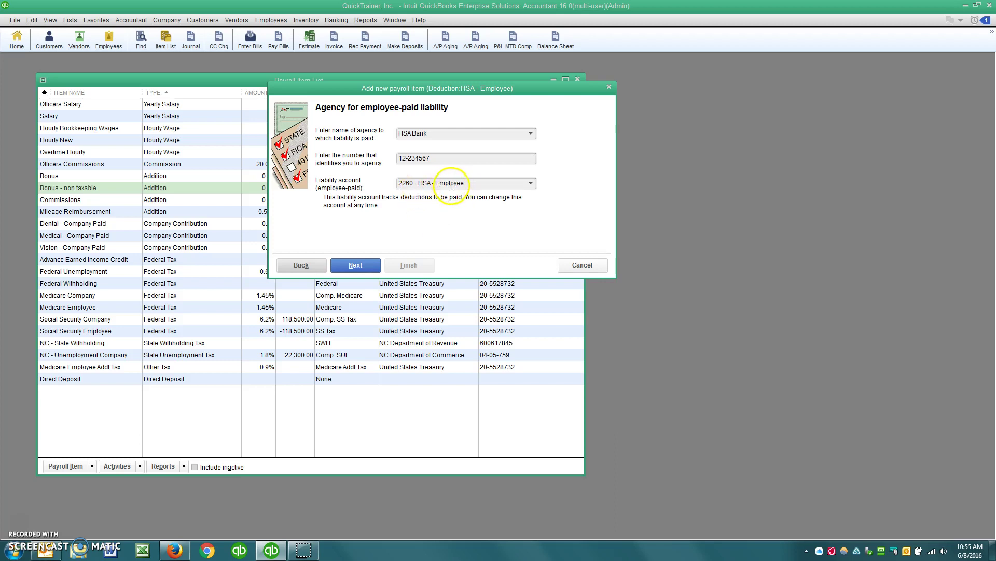
Pick HSA Emp. (Pretax) from the deduction's tax tracking type list.
{"action": "left_click", "coordinate": [355, 265]}
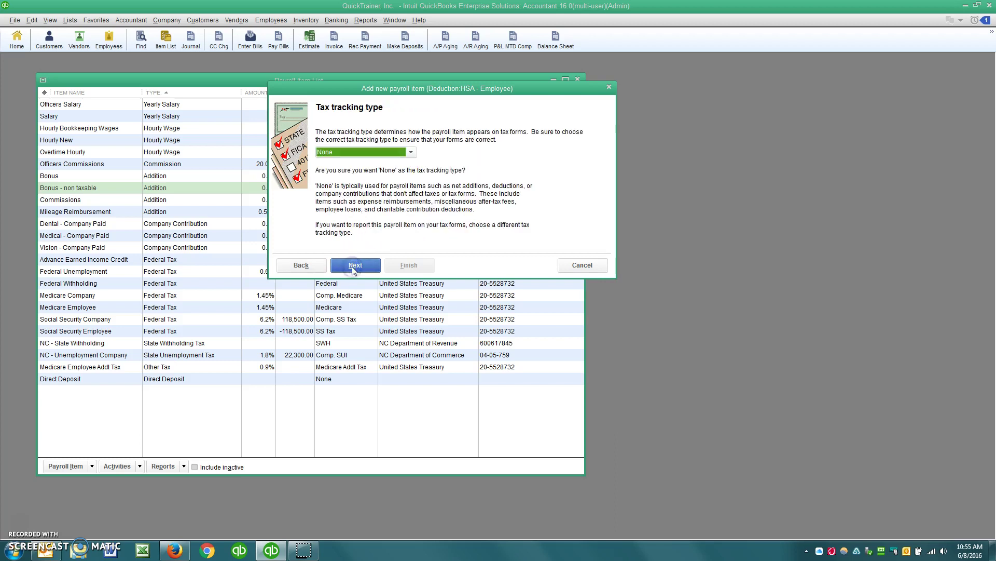
{"action": "left_click", "coordinate": [358, 152]}
{"action": "scroll", "coordinate": [360, 322], "scroll_direction": "down", "scroll_amount": 5}
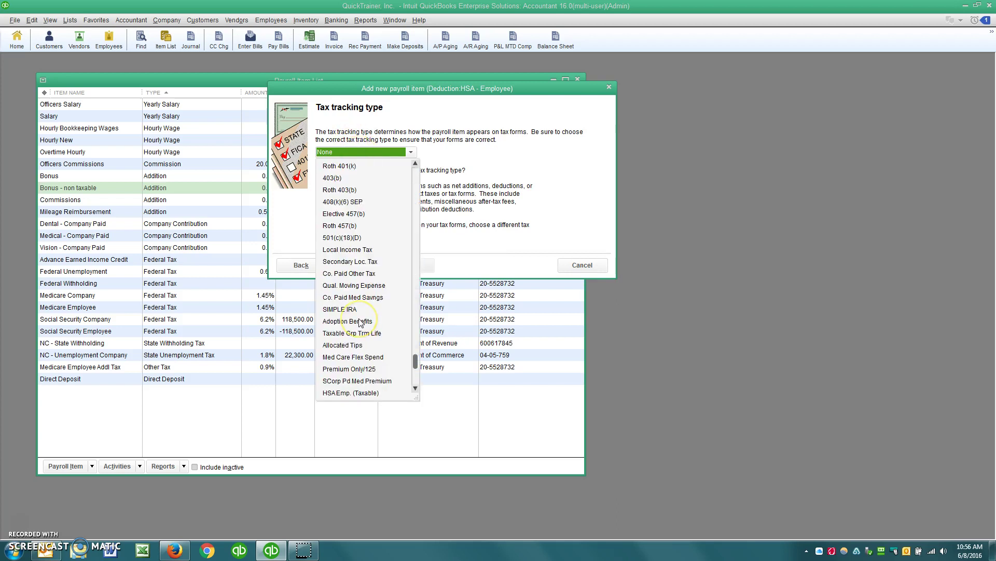
{"action": "scroll", "coordinate": [361, 323], "scroll_direction": "down", "scroll_amount": 1}
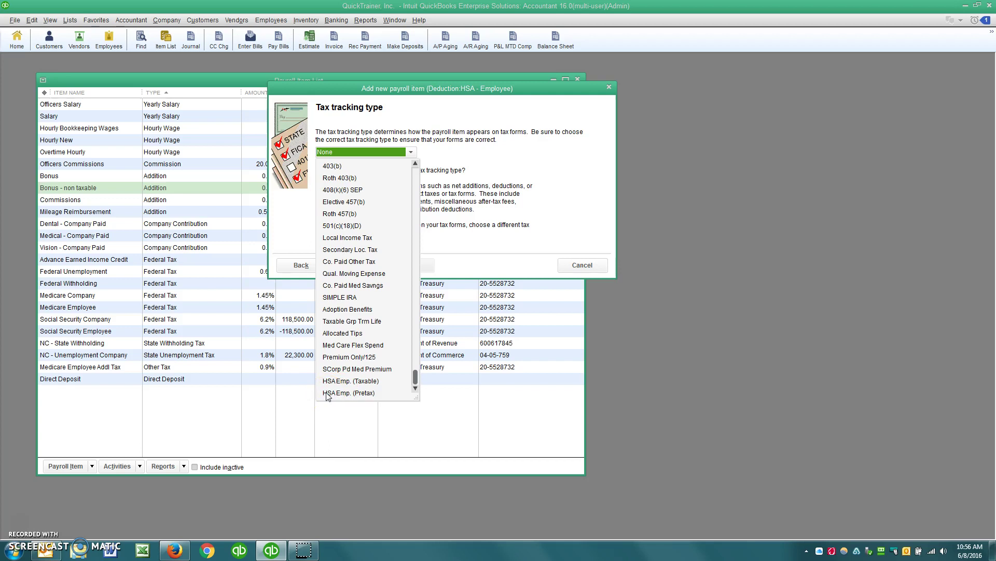
{"action": "left_click", "coordinate": [347, 394]}
{"action": "left_click", "coordinate": [356, 384]}
{"action": "left_click", "coordinate": [348, 393]}
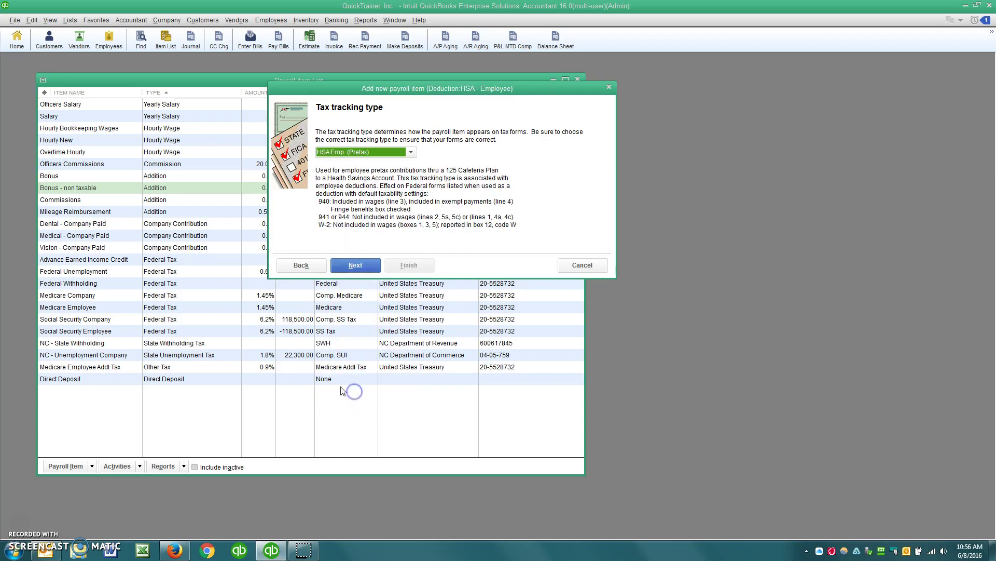
Accept the default taxes and the Neither calculation option to reach the rate and limit page.
{"action": "left_click", "coordinate": [359, 265]}
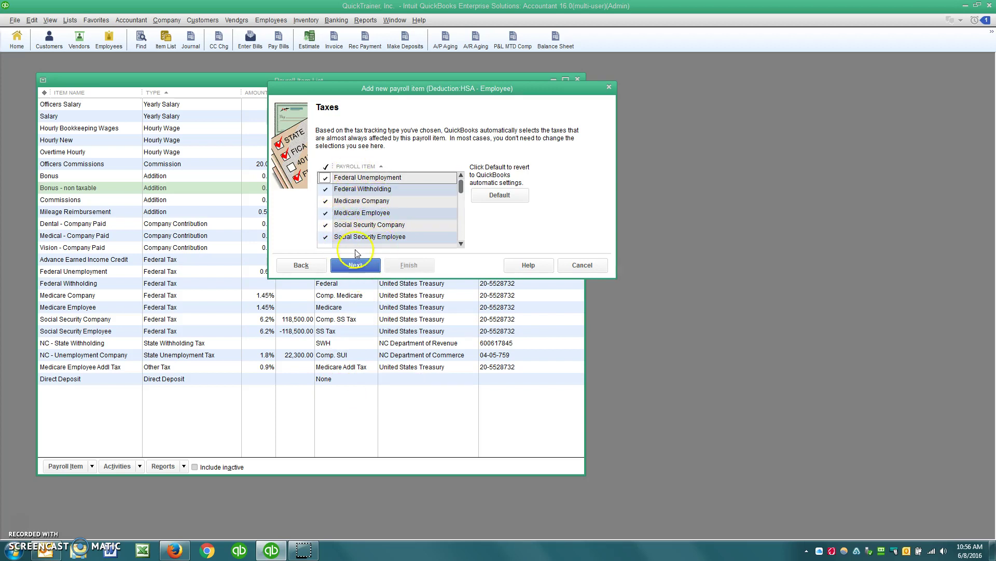
{"action": "scroll", "coordinate": [365, 233], "scroll_direction": "down", "scroll_amount": 2}
{"action": "scroll", "coordinate": [365, 233], "scroll_direction": "up", "scroll_amount": 2}
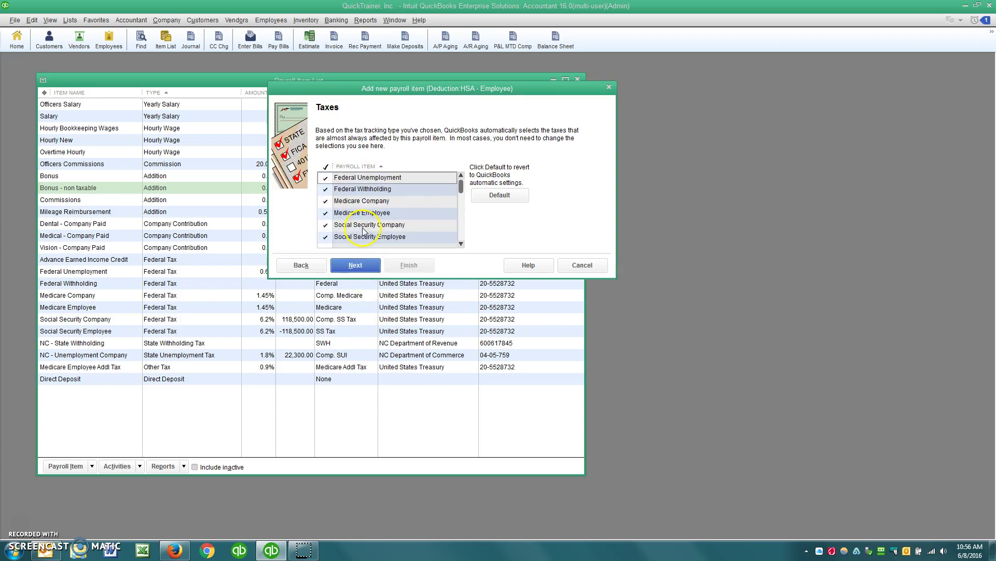
{"action": "left_click", "coordinate": [355, 265]}
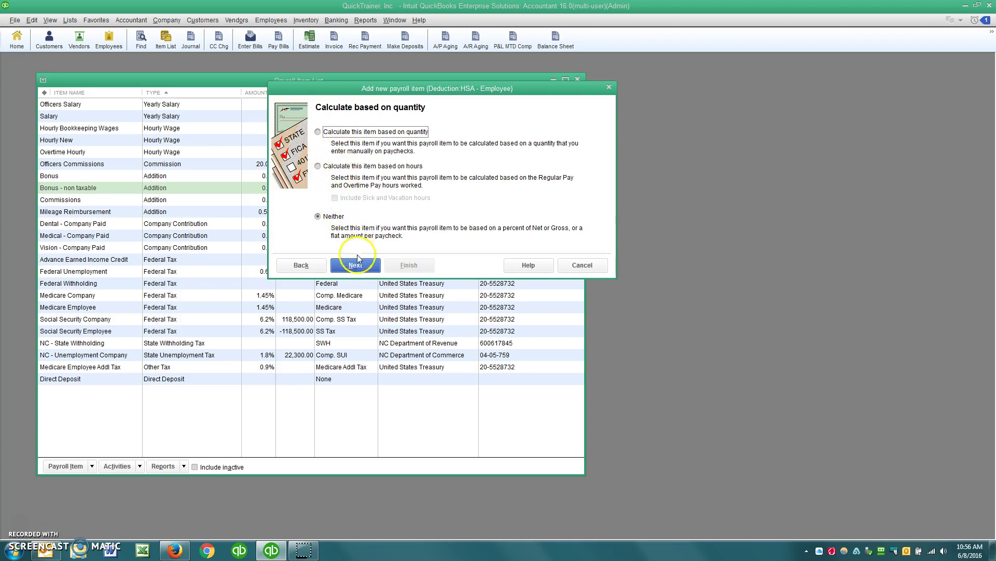
{"action": "left_click", "coordinate": [357, 258]}
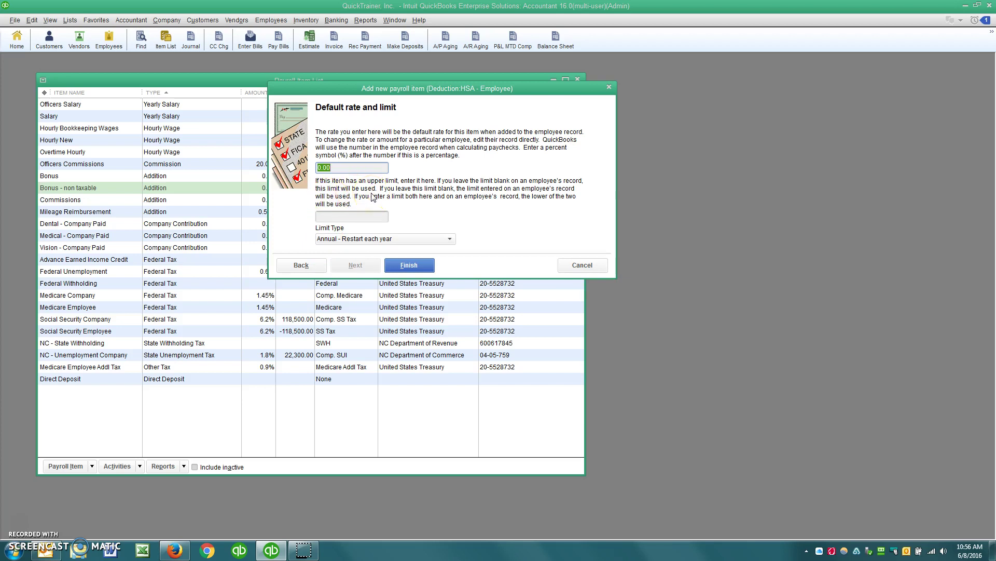
Enter a 100.00 default rate, leave the limit blank, and finish the HSA - Employee item.
{"action": "type", "text": "100"}
{"action": "key", "text": "Tab"}
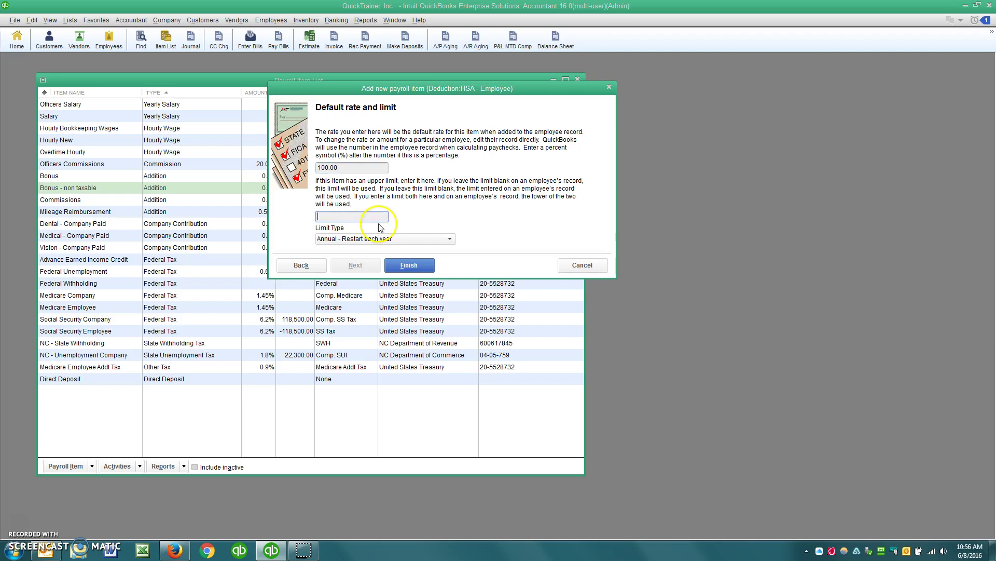
{"action": "left_click", "coordinate": [385, 218]}
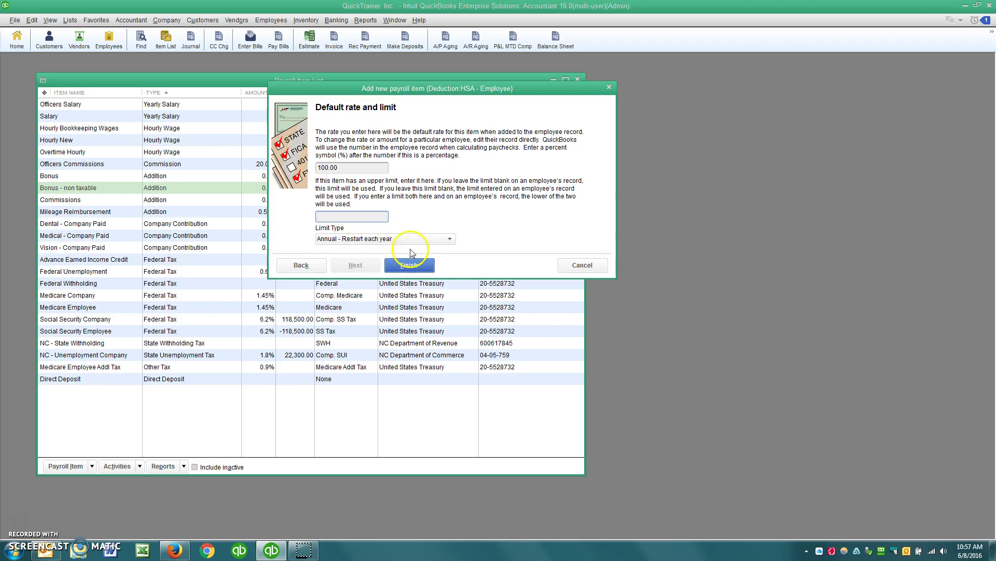
{"action": "left_click", "coordinate": [417, 267]}
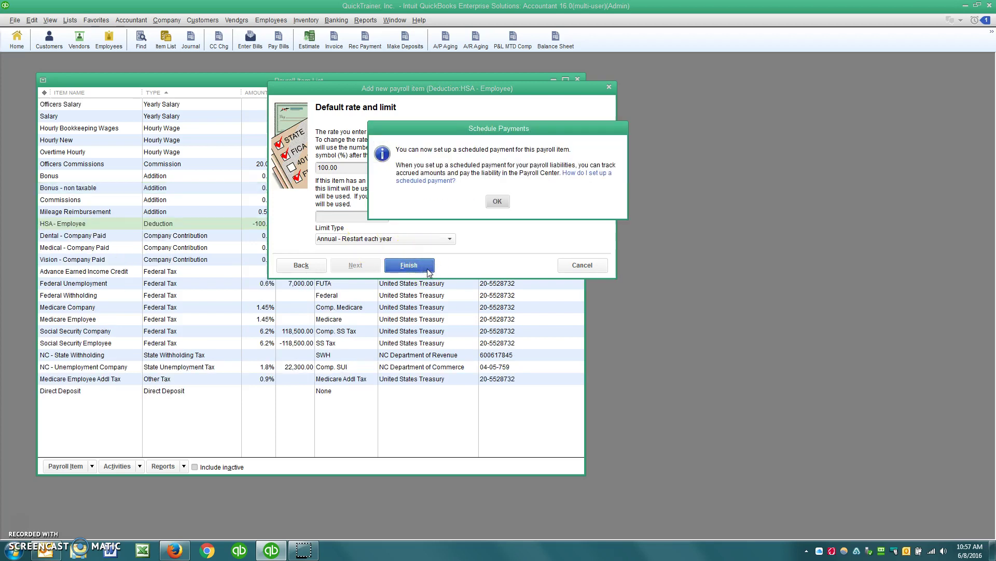
{"action": "left_click", "coordinate": [494, 202]}
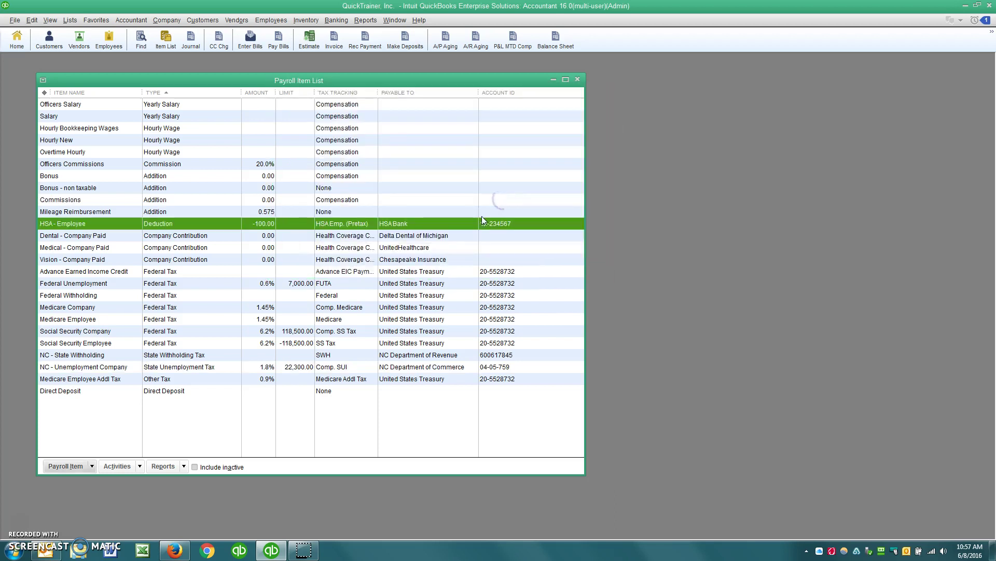